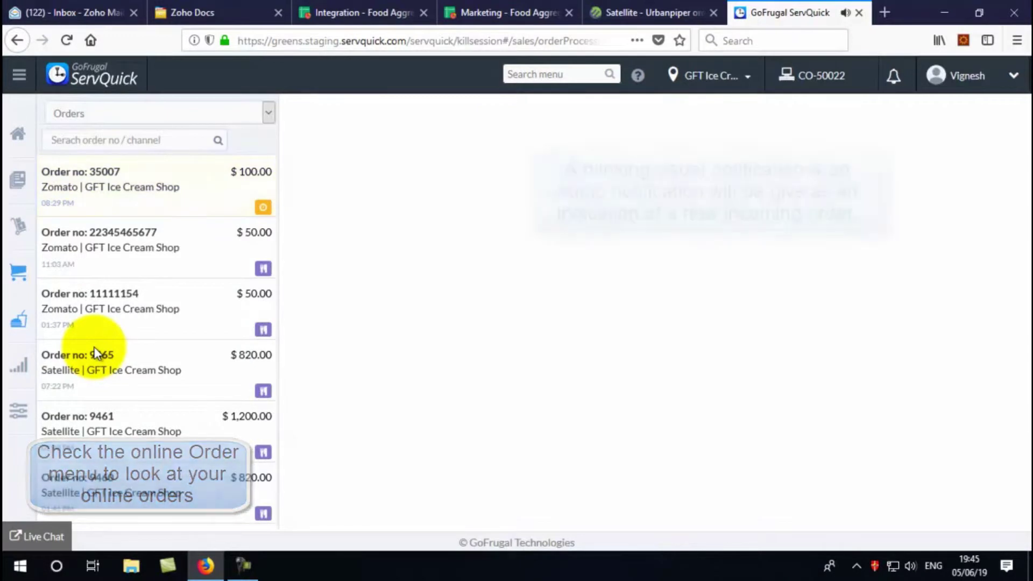
# - Open the pending $100.00 Zomato order, accept it and confirm the acceptance
pyautogui.click(162, 196)
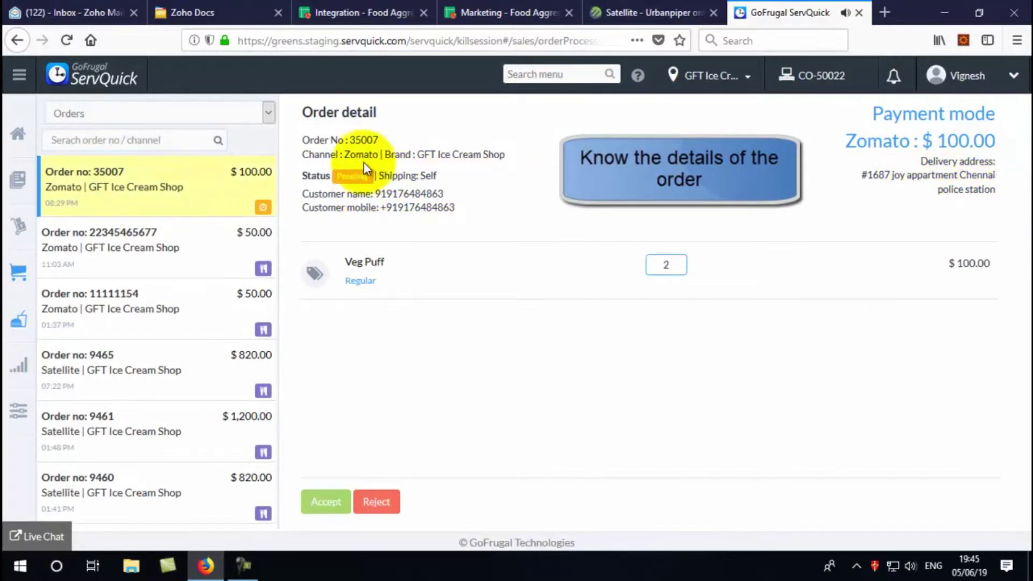
pyautogui.click(322, 502)
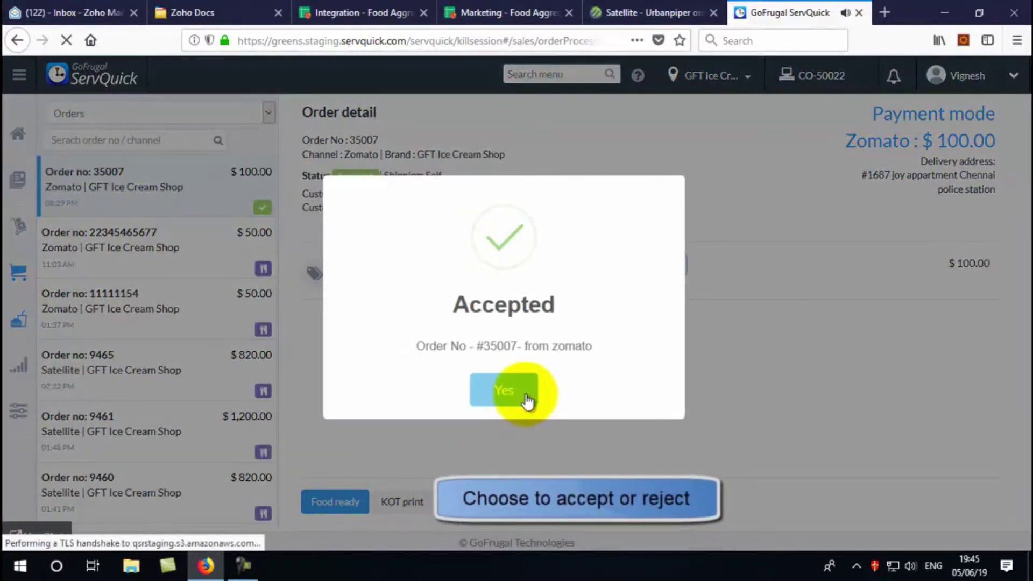
pyautogui.click(526, 396)
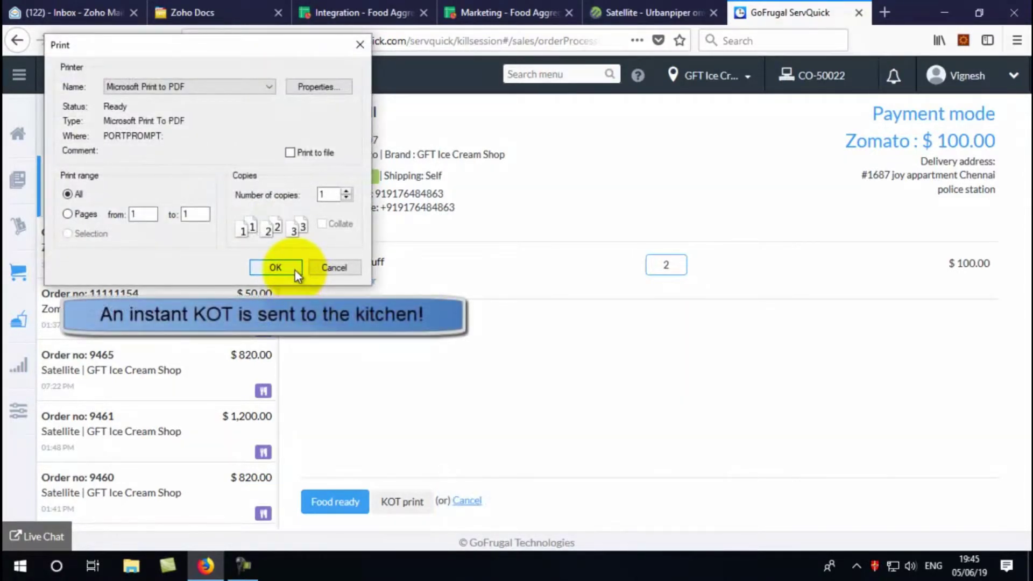
# - Print the kitchen order ticket with Microsoft Print to PDF, saving it on the Desktop as demokot
pyautogui.click(250, 86)
pyautogui.click(250, 88)
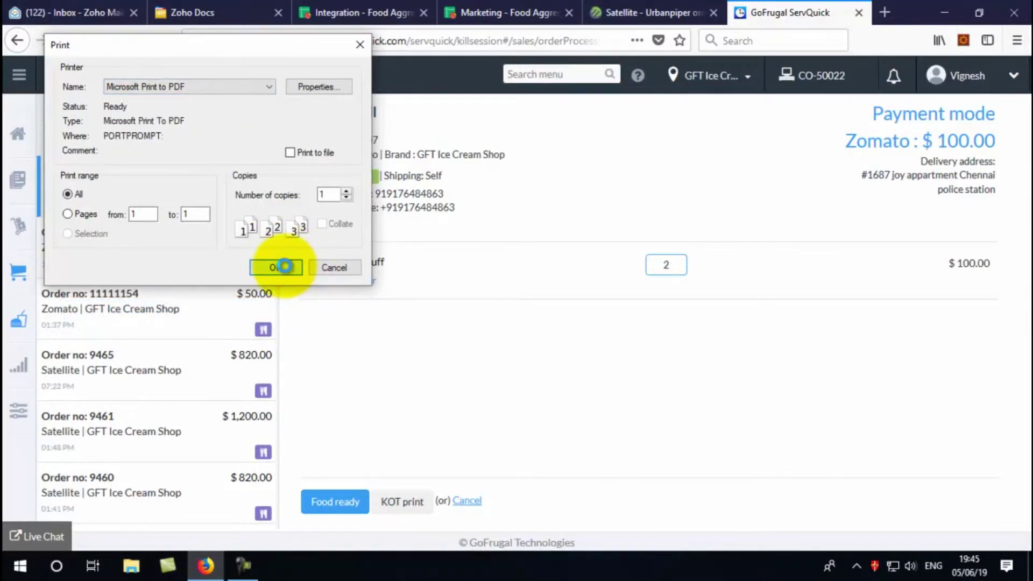
pyautogui.click(285, 266)
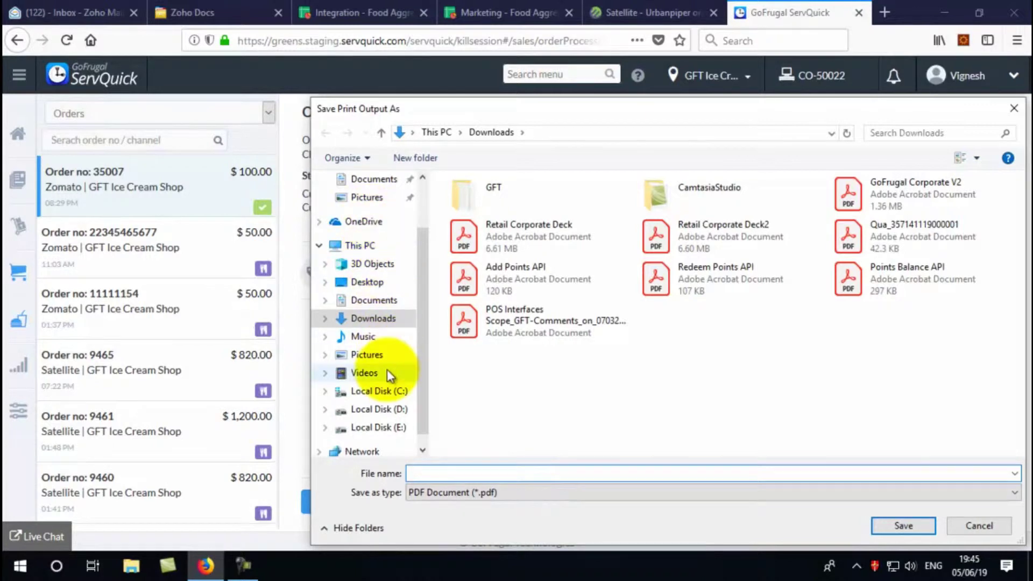
pyautogui.scroll(2, 421, 340)
pyautogui.click(385, 210)
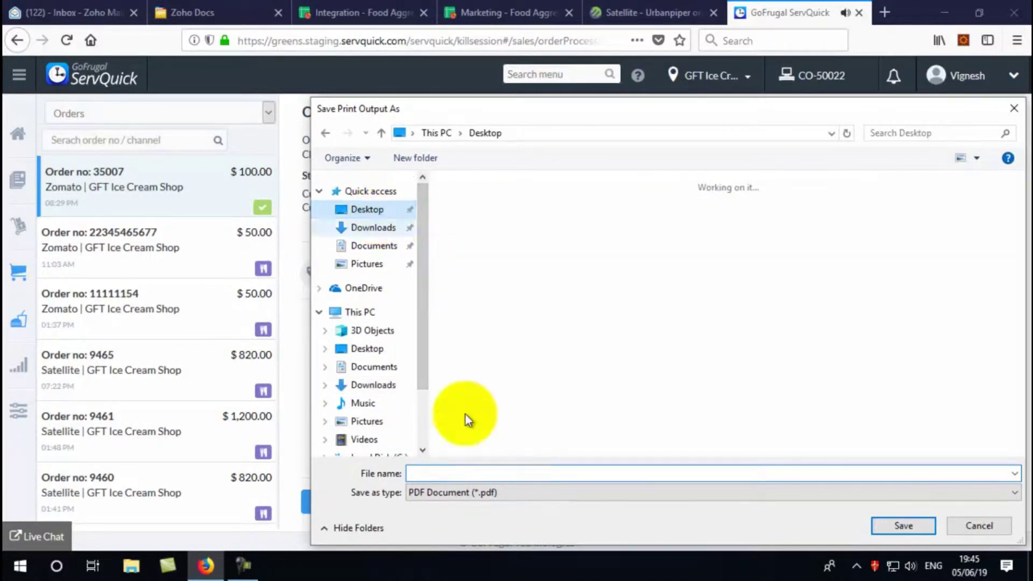
pyautogui.click(477, 473)
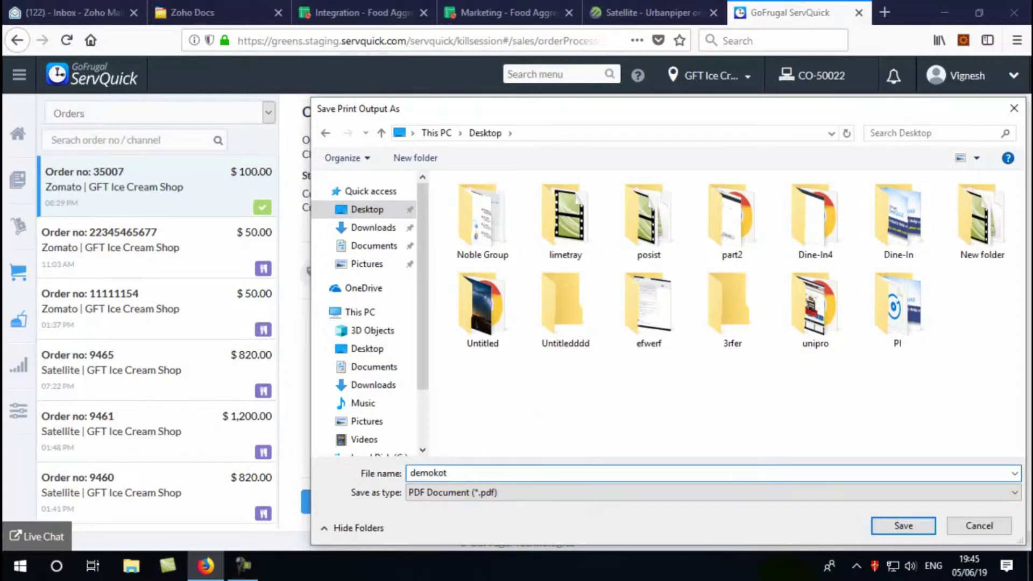
pyautogui.click(875, 530)
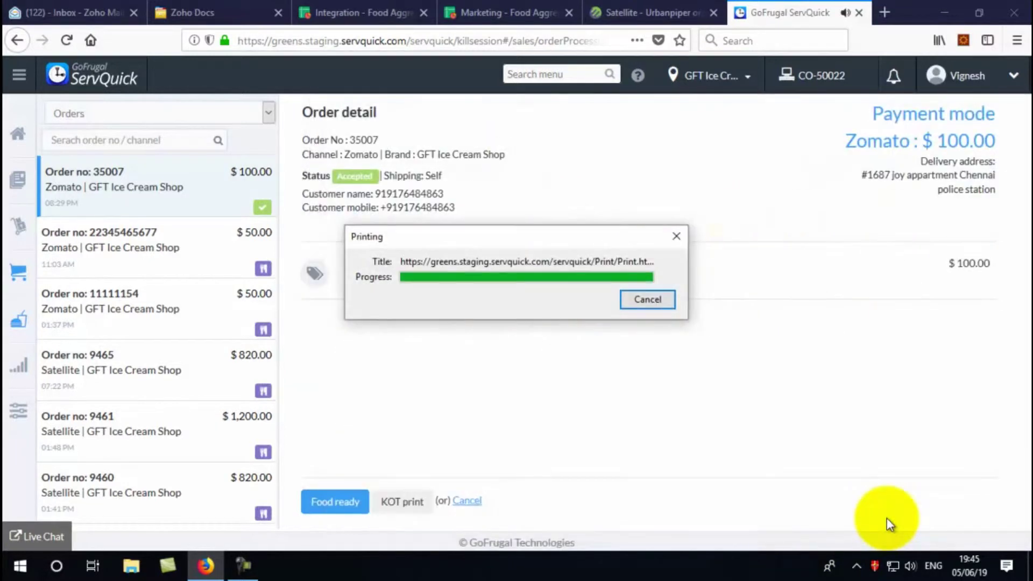
pyautogui.click(656, 305)
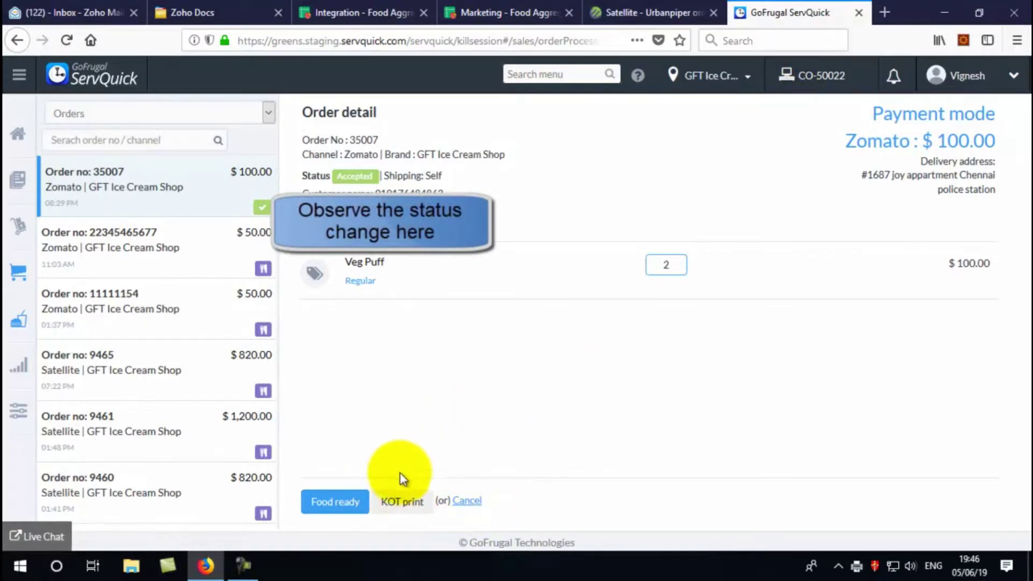
# - Mark the accepted order as food ready and print its bill to a PDF named "demo bill" on the Desktop
pyautogui.click(358, 503)
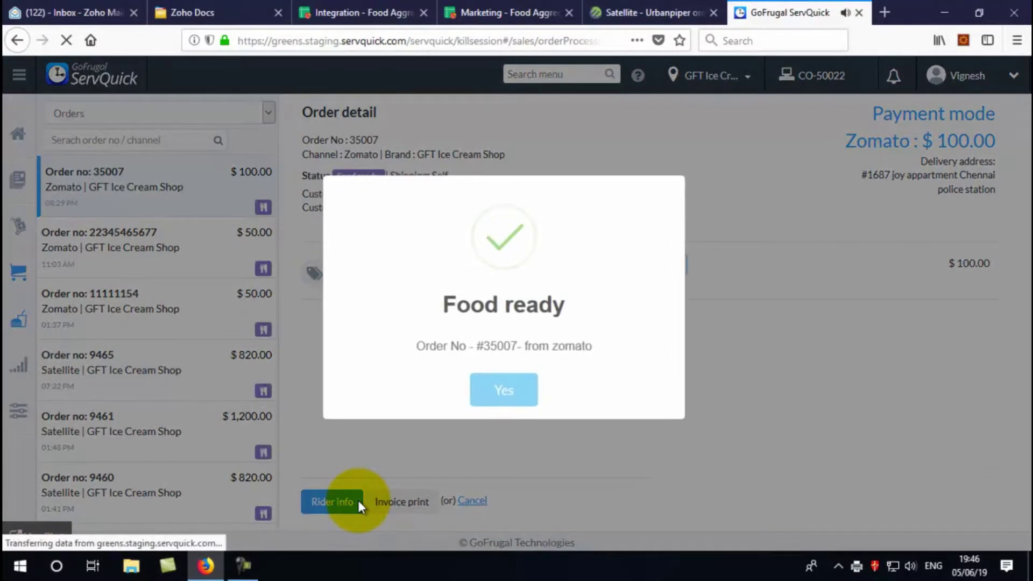
pyautogui.click(505, 396)
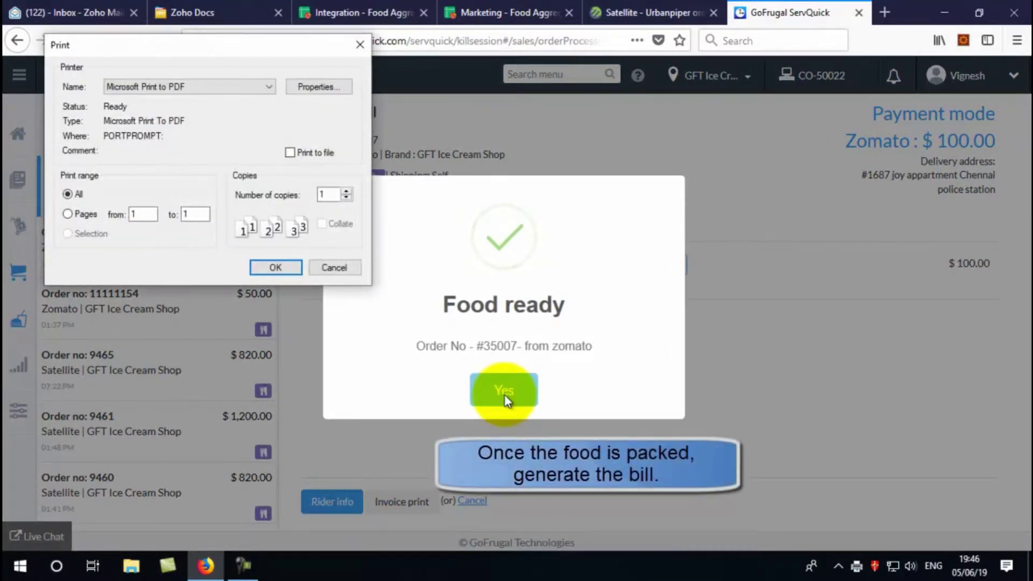
pyautogui.click(275, 267)
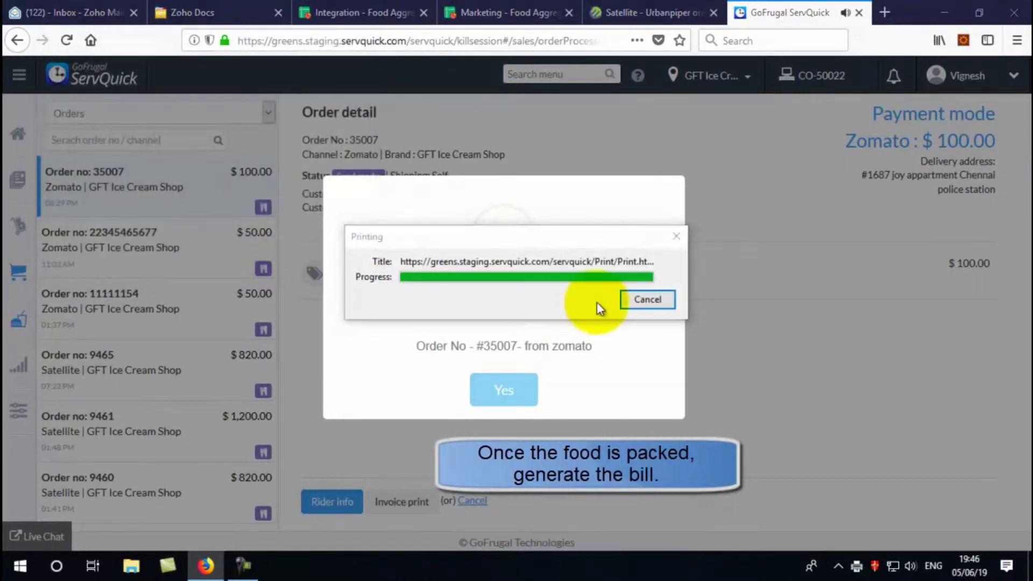
pyautogui.write('demo bill')
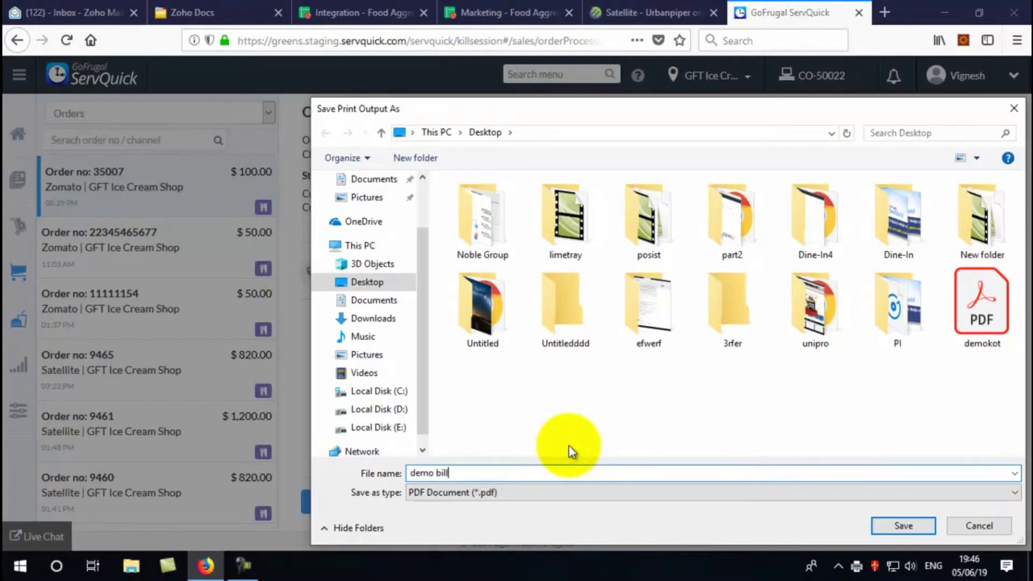
pyautogui.click(890, 528)
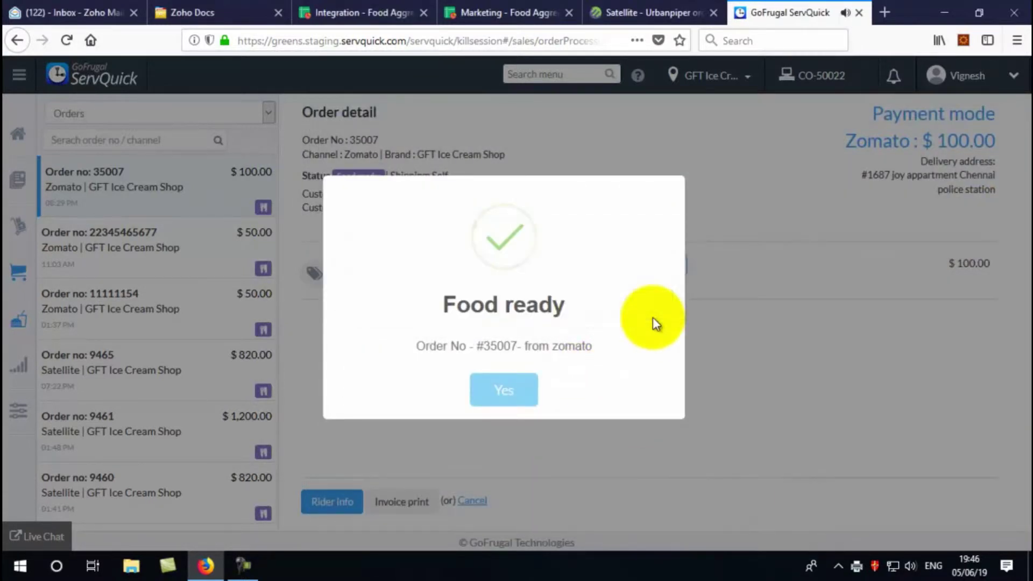
pyautogui.click(500, 398)
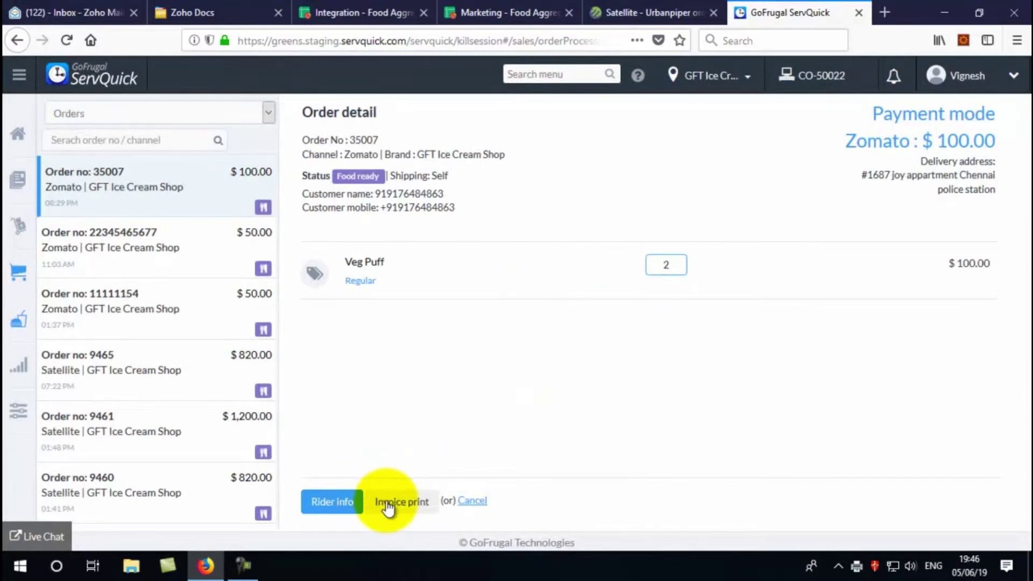
# - Check the rider details for the food-ready Zomato order and dismiss the message
pyautogui.click(346, 500)
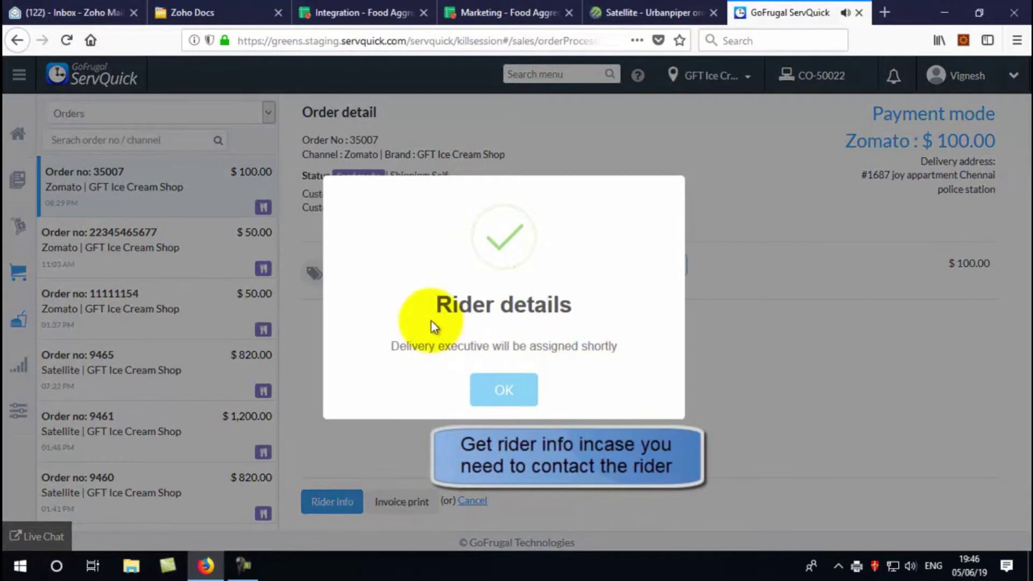
pyautogui.click(513, 393)
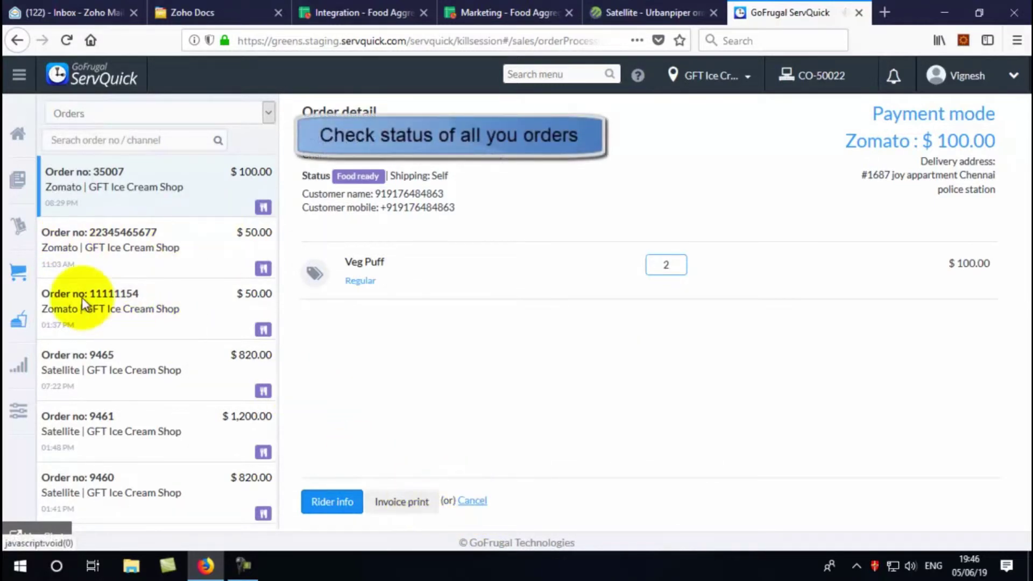
# - Filter the order list to Completed and then to Canceled to review those orders
pyautogui.click(270, 113)
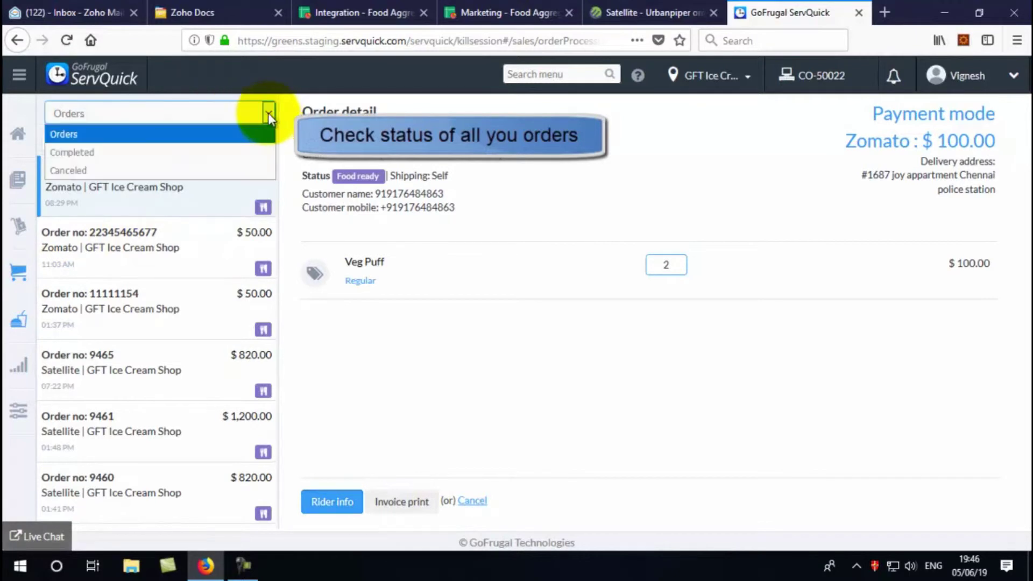
pyautogui.click(205, 155)
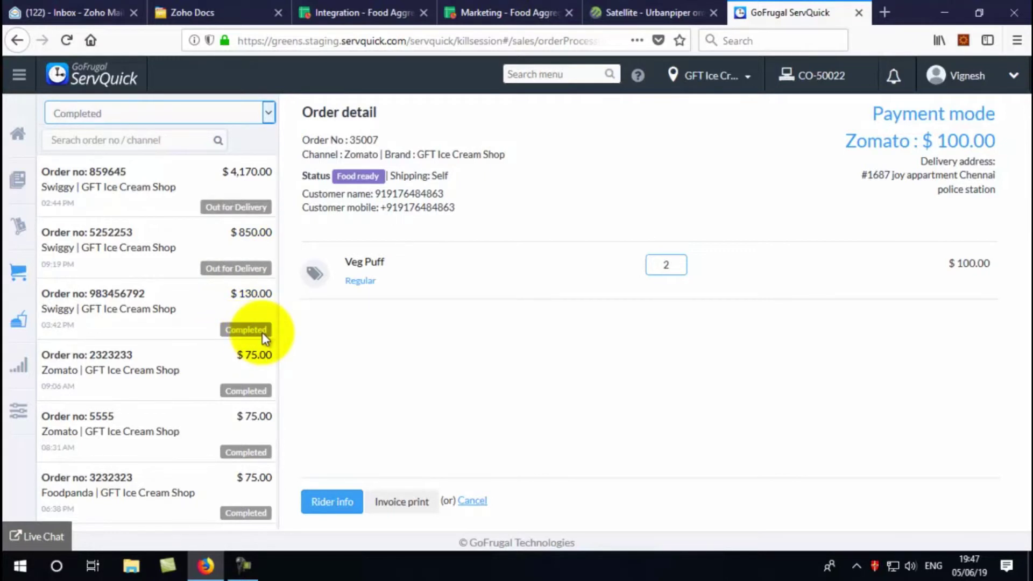
pyautogui.click(268, 111)
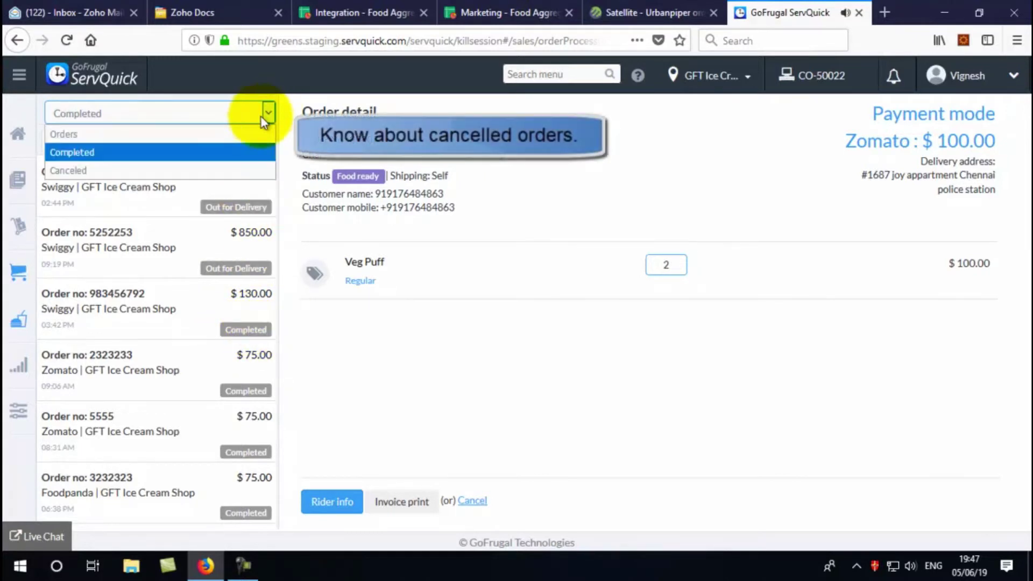
pyautogui.click(262, 120)
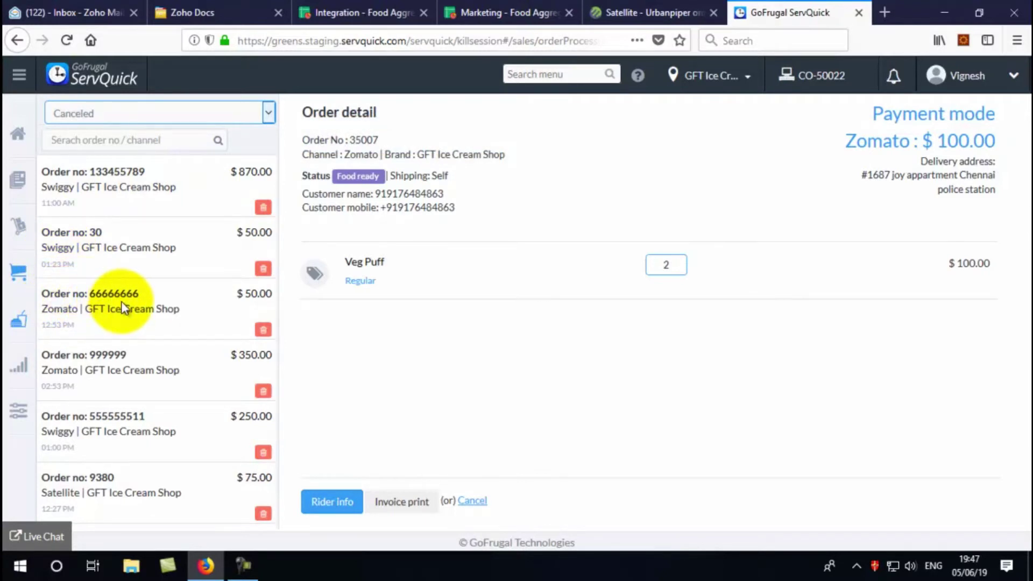
# - Open the item inventory page for online orders and mute the ServQuick browser tab
pyautogui.click(30, 328)
pyautogui.click(74, 373)
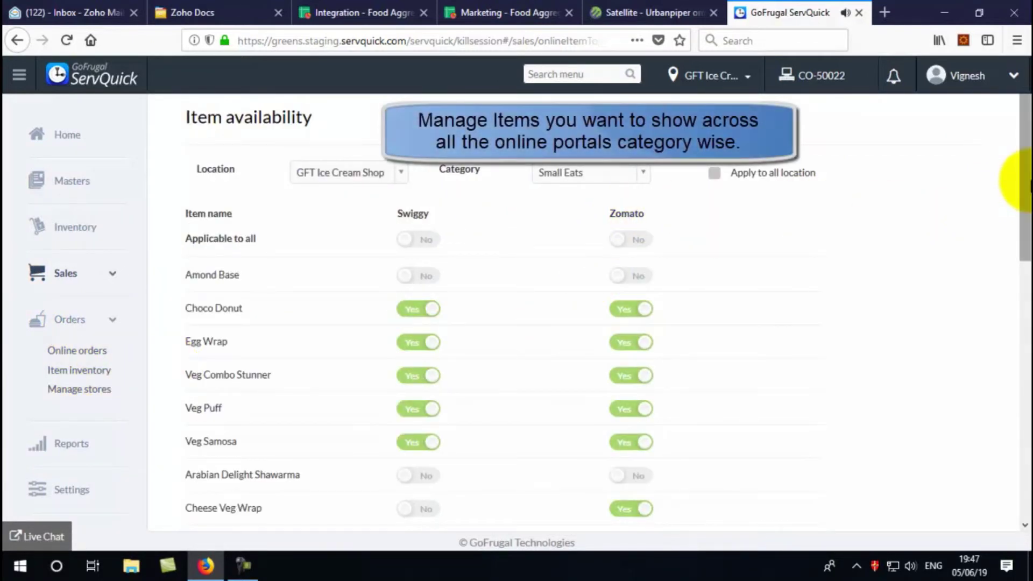
pyautogui.rightClick(844, 18)
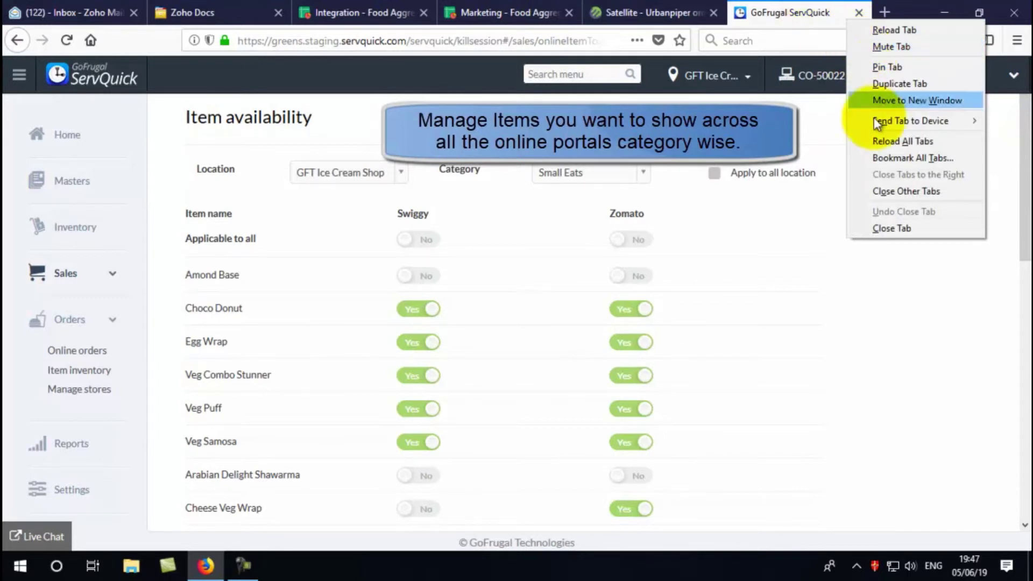
pyautogui.click(867, 47)
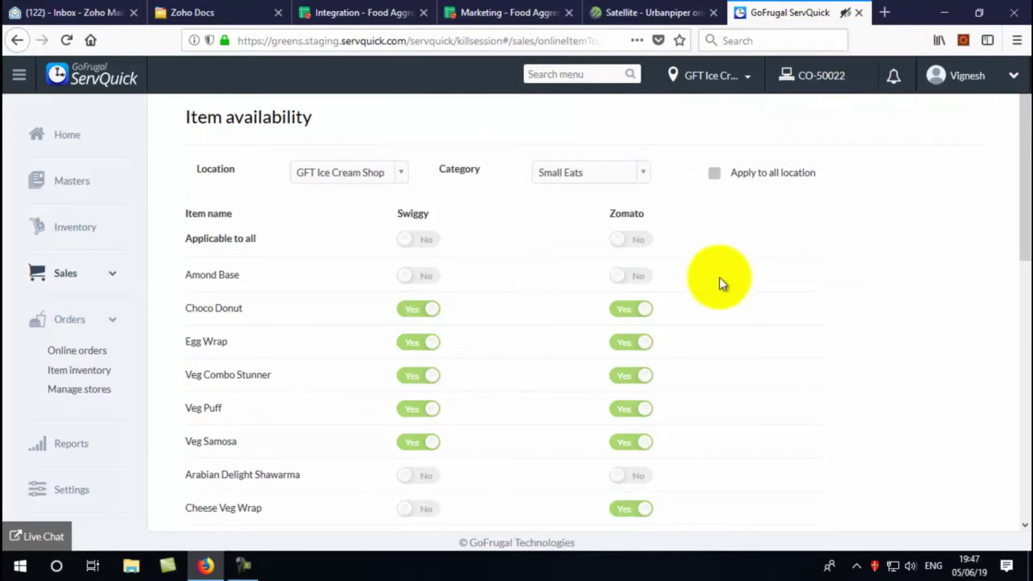
# - Look through the available item categories on the Item availability page, keeping Small Eats selected
pyautogui.moveTo(1022, 191)
pyautogui.mouseDown()
pyautogui.moveTo(1019, 229)
pyautogui.moveTo(1018, 202)
pyautogui.mouseUp()
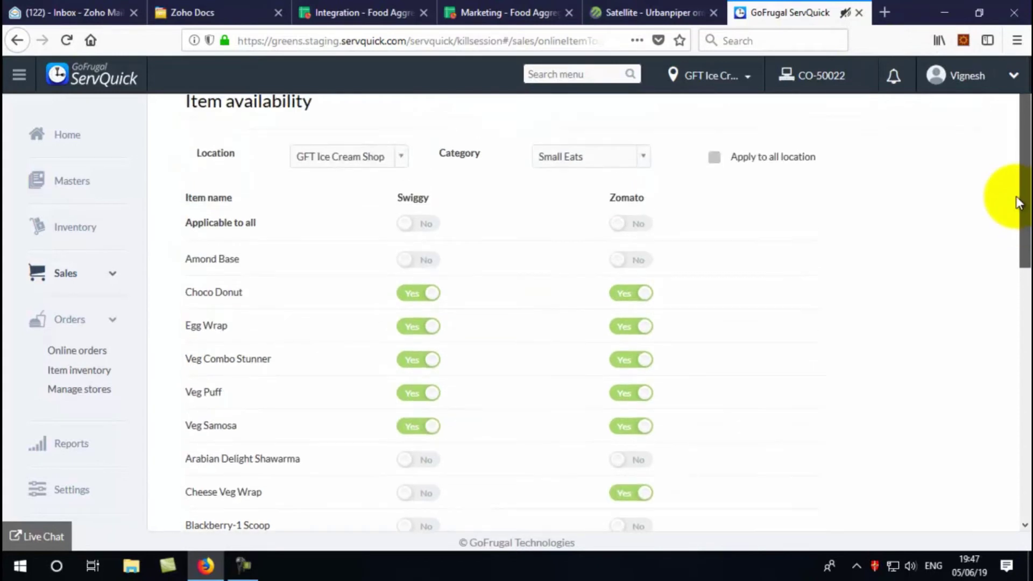
pyautogui.click(643, 157)
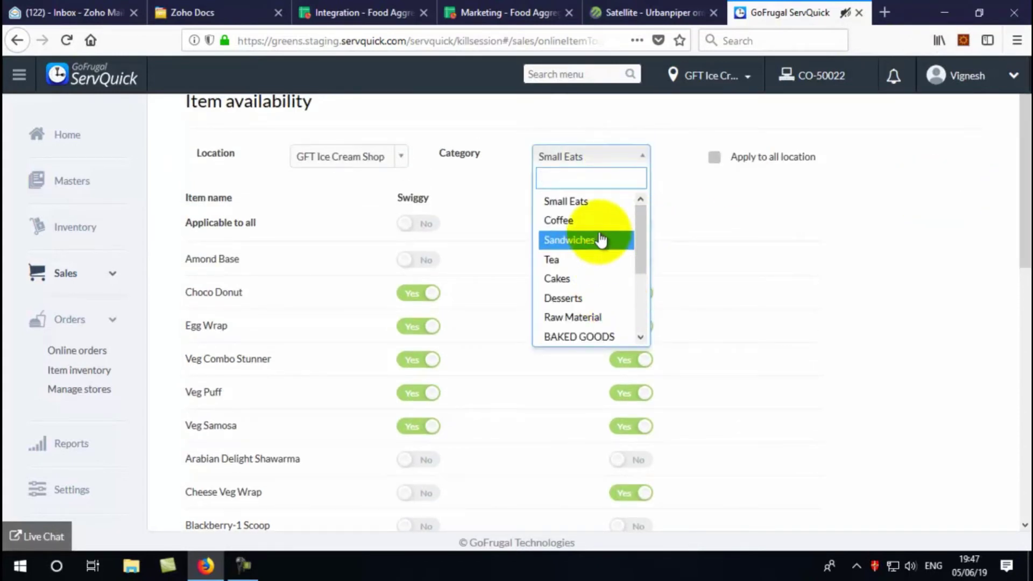
pyautogui.click(648, 160)
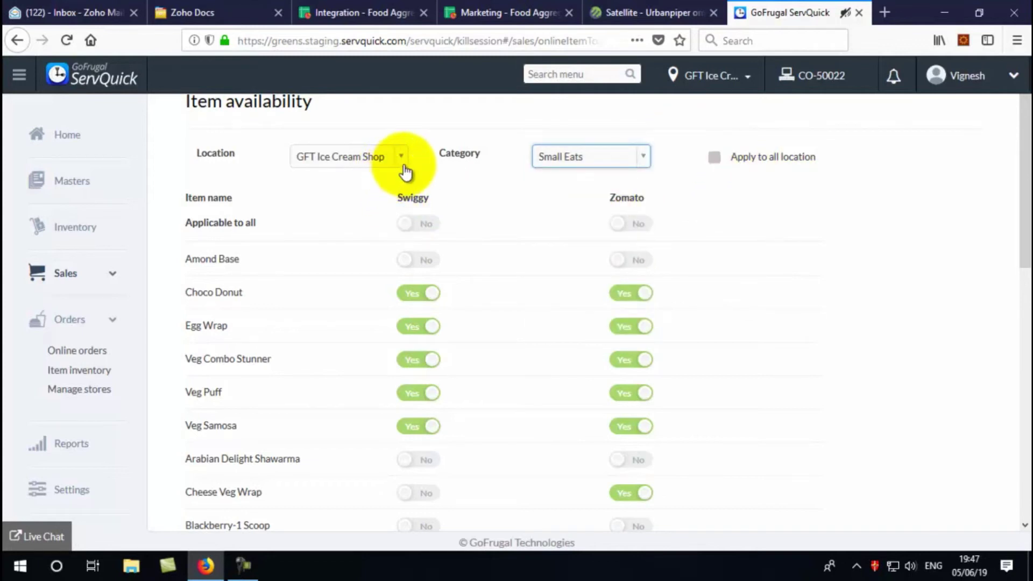
# - Switch Veg Puff's availability off and back on for both Swiggy and Zomato
pyautogui.moveTo(1024, 175); pyautogui.dragTo(1024, 239)
pyautogui.click(410, 266)
pyautogui.click(410, 272)
pyautogui.click(632, 268)
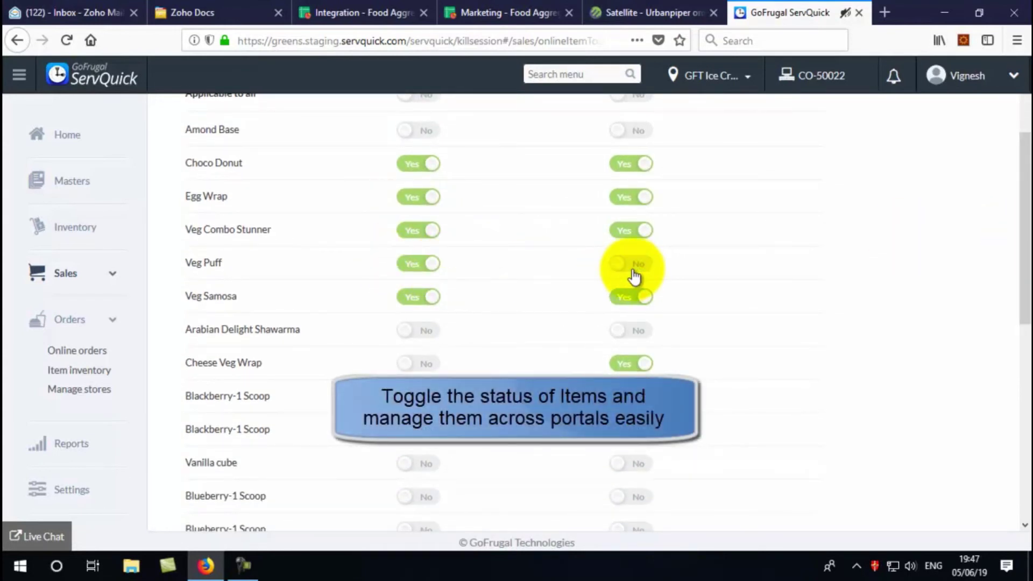
pyautogui.click(634, 269)
pyautogui.moveTo(1020, 263); pyautogui.dragTo(1014, 214)
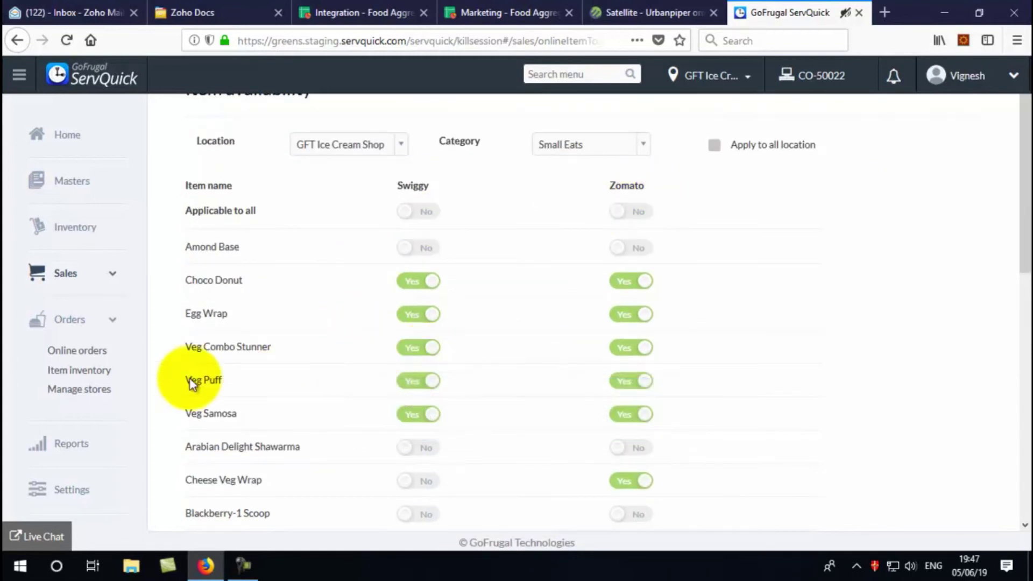
# - Open store management and toggle the Chennai outlet off and back on for Swiggy, and on and back off for Zomato
pyautogui.click(90, 391)
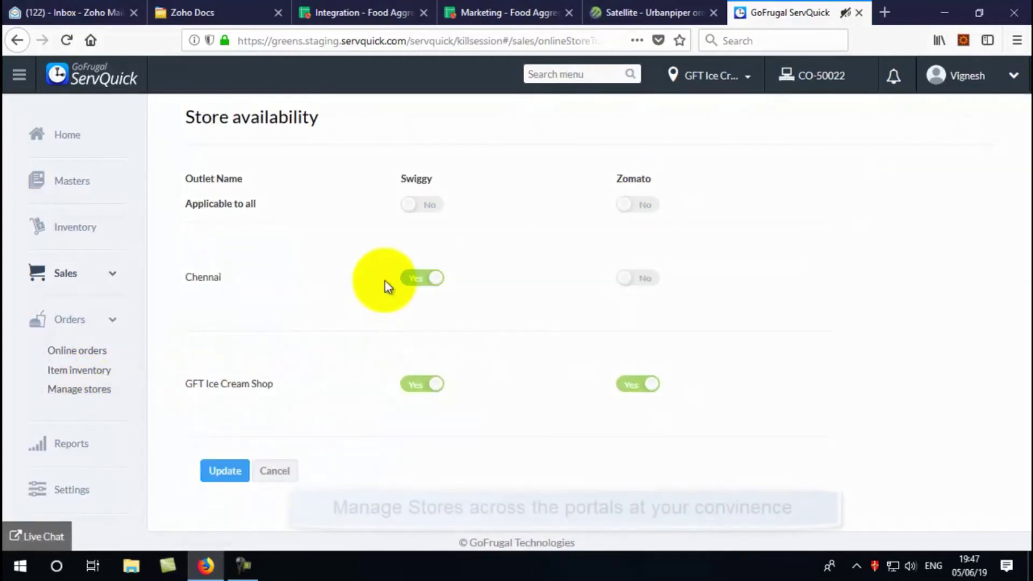
pyautogui.click(411, 282)
pyautogui.click(424, 285)
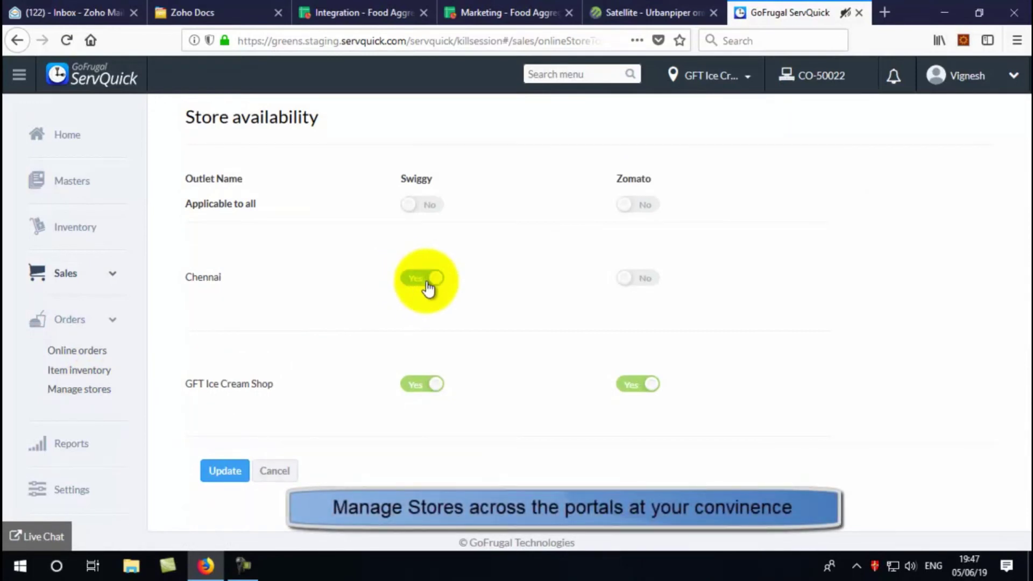
pyautogui.click(654, 281)
pyautogui.click(618, 280)
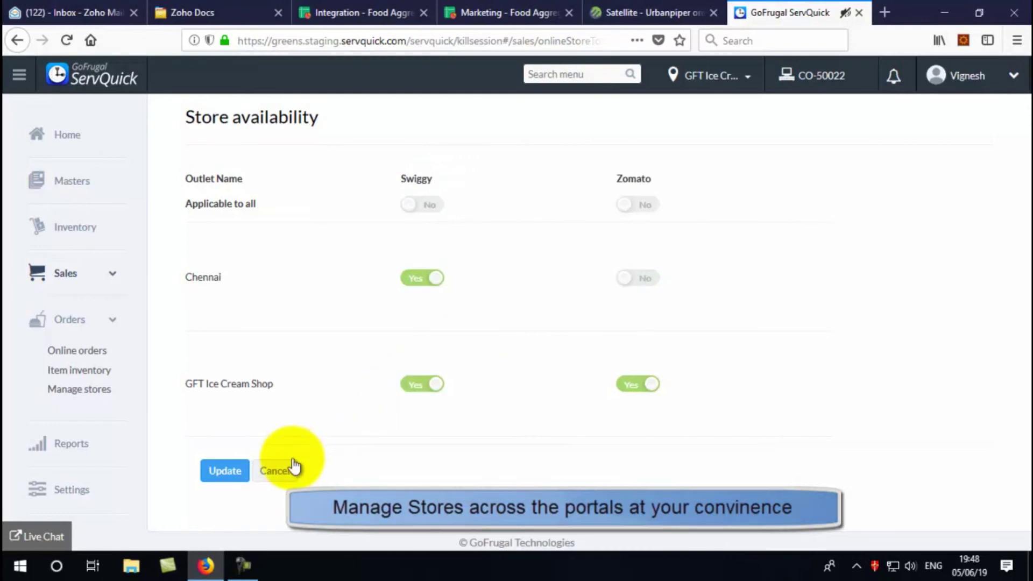